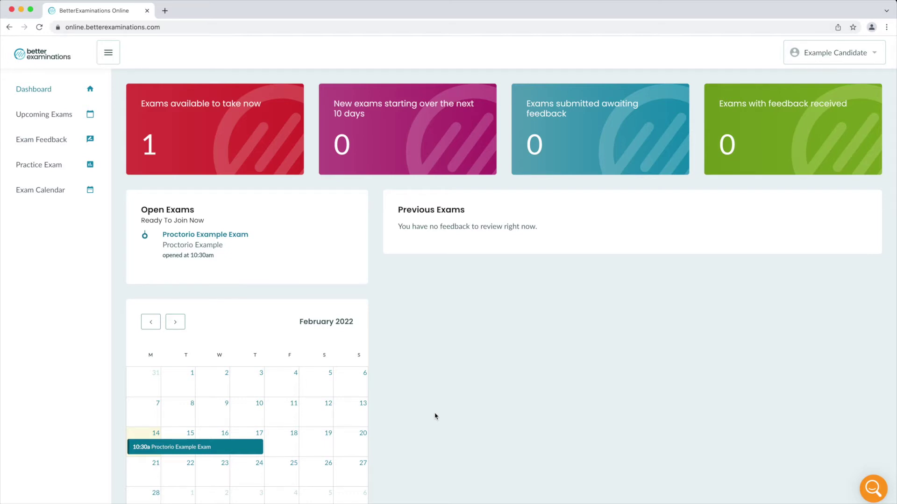
Open the Proctorio Example Exam (Feb 14th 2022, 10:30am) from Open Exams.
click(216, 237)
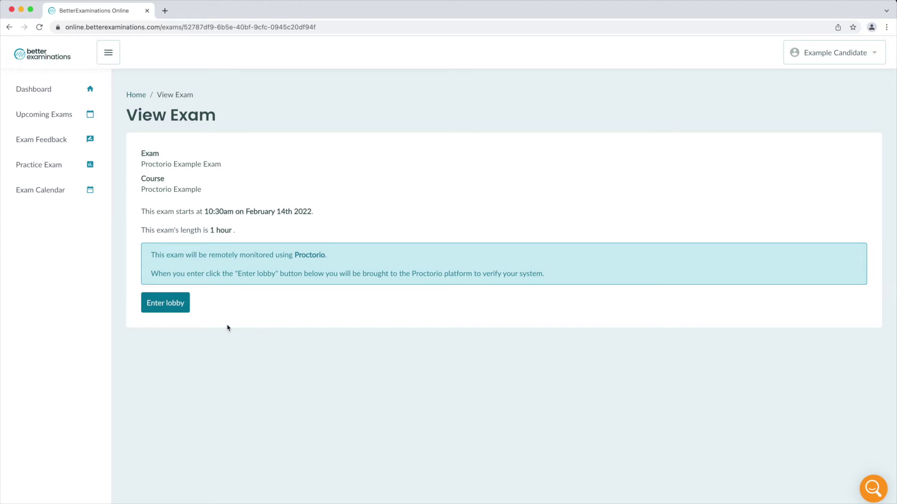
Enter the exam lobby to reach the Proctorio Chrome Extension install page.
click(169, 307)
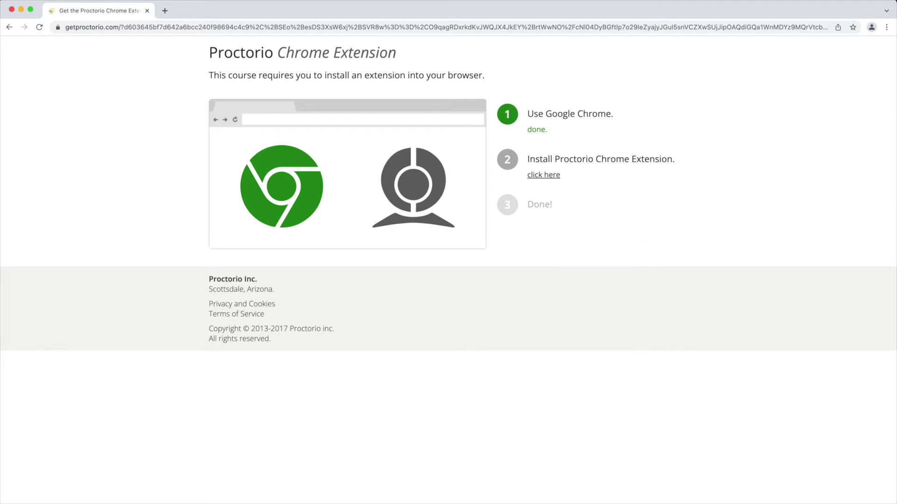
Install the Proctorio extension from the Chrome Web Store, accepting its permissions.
click(553, 177)
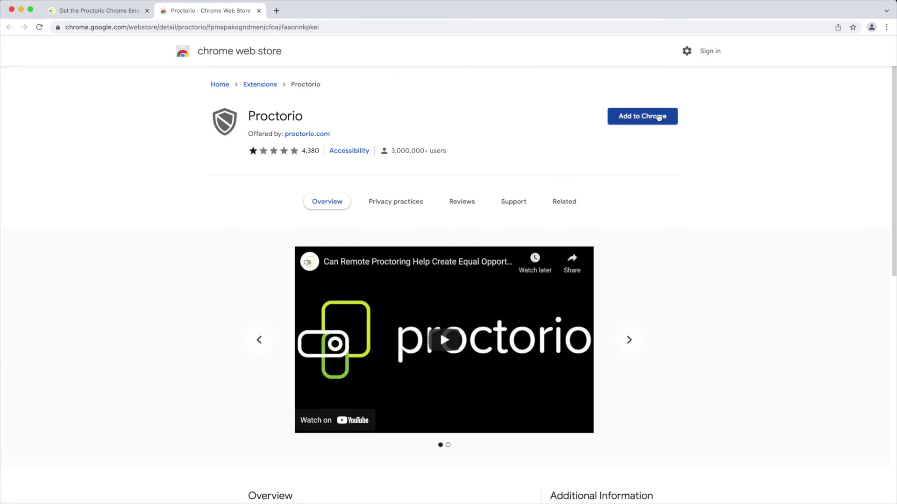
click(657, 118)
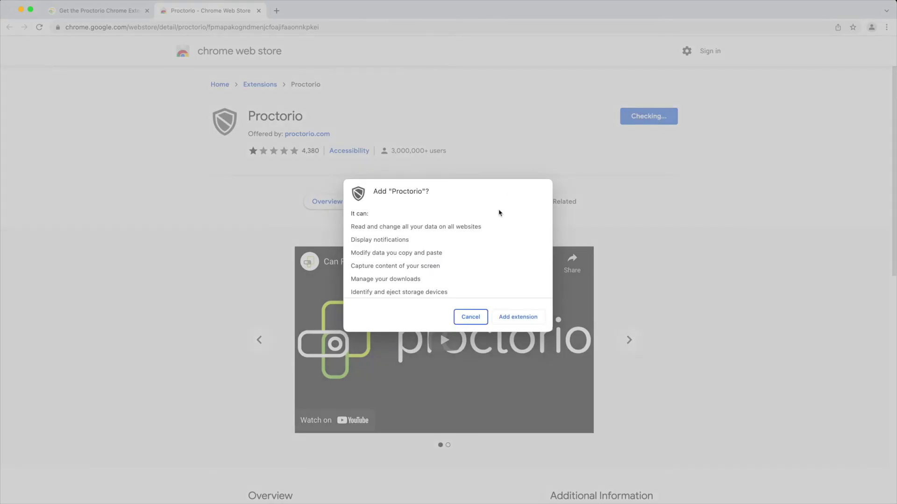
click(512, 316)
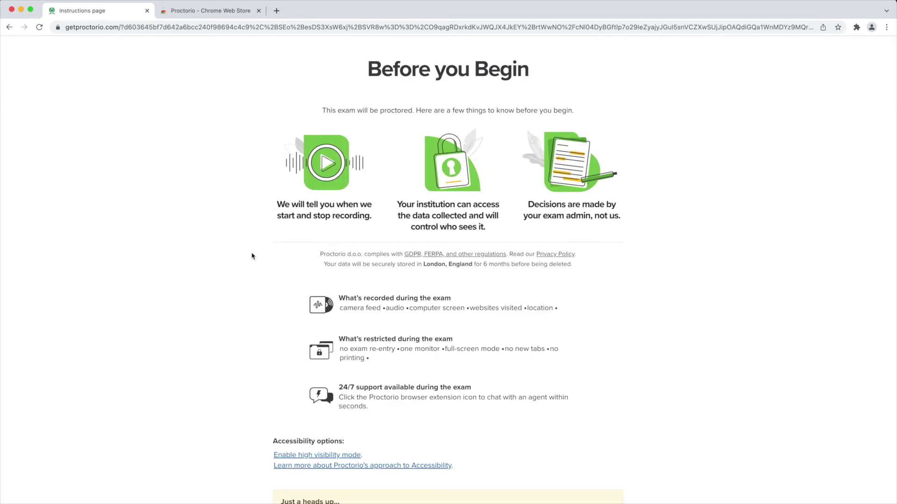
scroll(252, 256, down, 1)
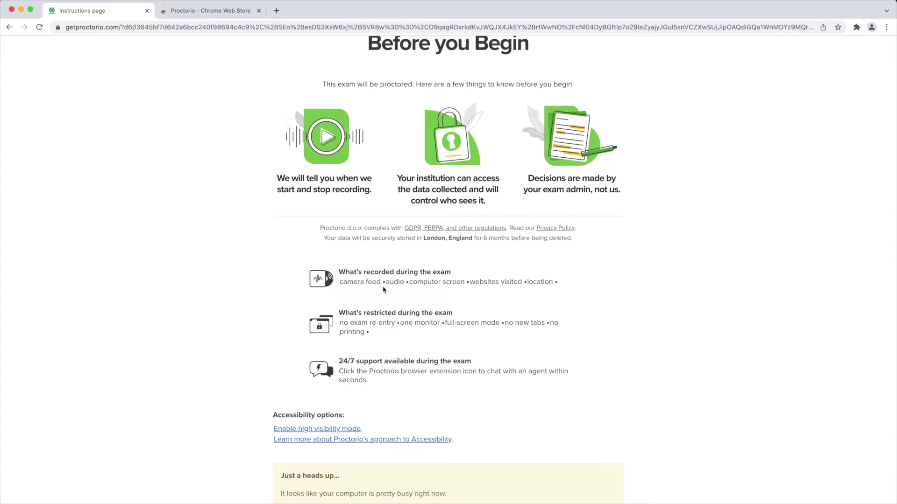
Read the recorded and restricted items, briefly highlighting part of the restrictions text.
drag(361, 322, 432, 320)
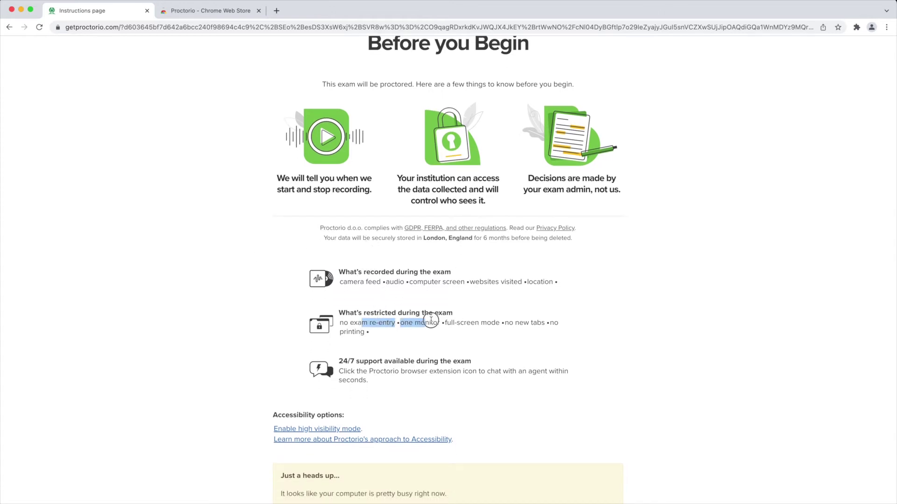
click(449, 325)
scroll(460, 334, down, 3)
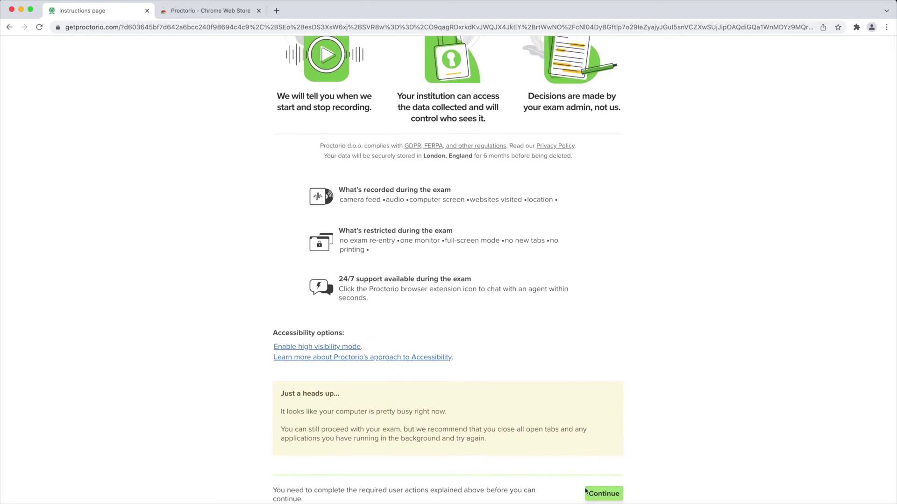
Start the system diagnostics and allow camera and microphone access.
click(600, 496)
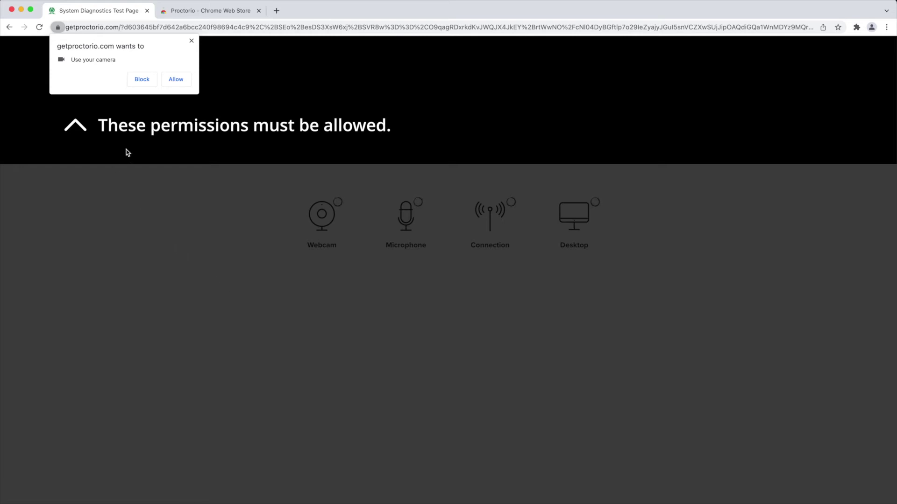
click(174, 80)
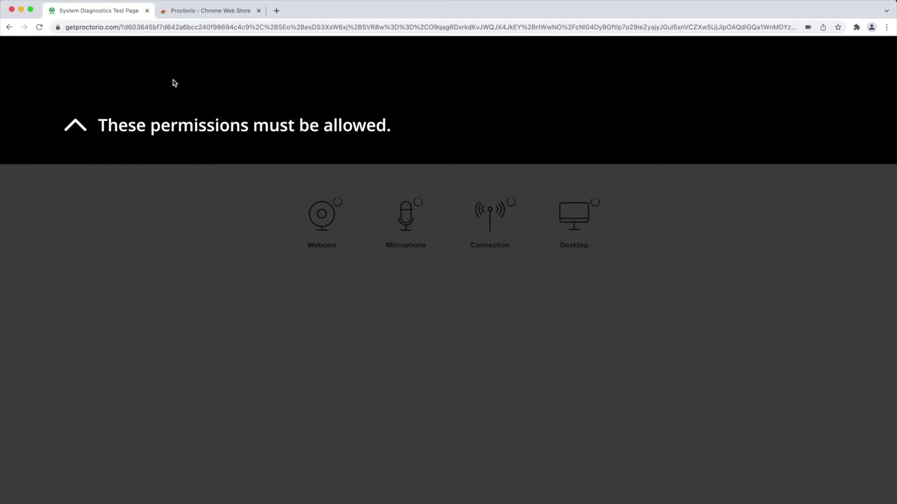
click(169, 81)
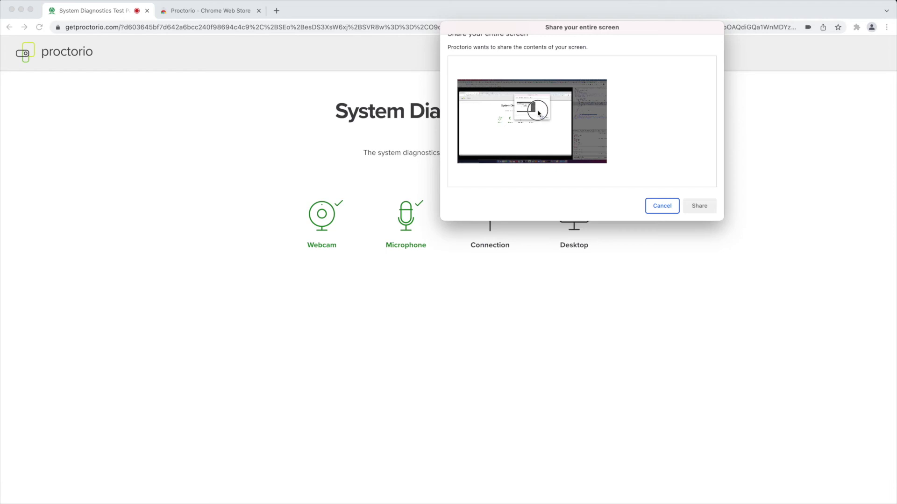
Share the entire screen with Proctorio.
click(538, 113)
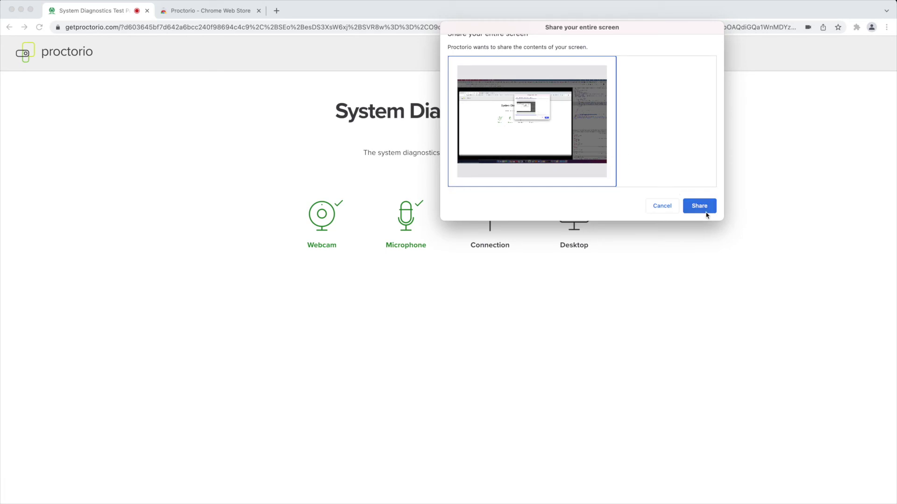
click(699, 205)
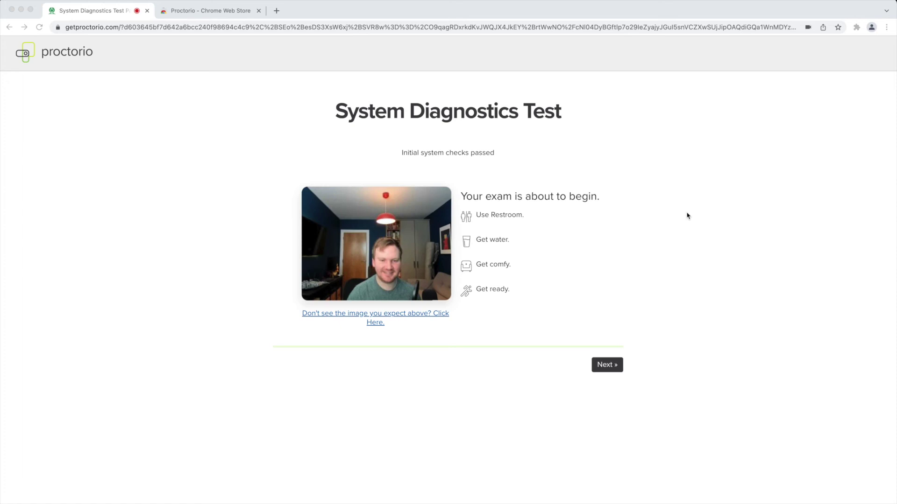
Advance to the Webcam Image Test and run the camera photo countdown.
click(613, 362)
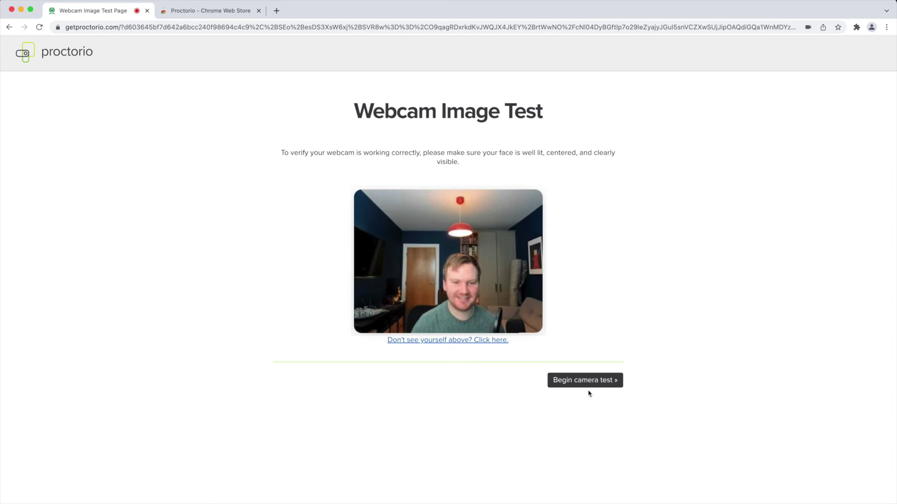
click(588, 383)
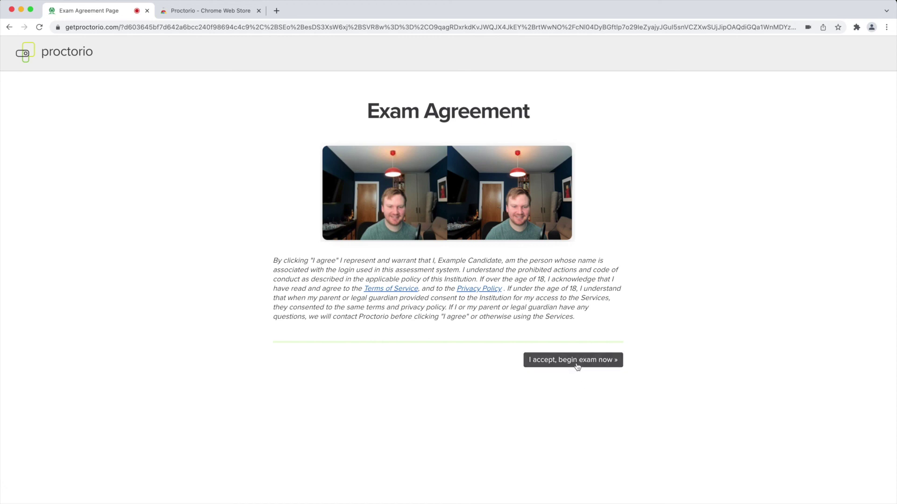
Accept the exam agreement, then sit the Proctorio Example Exam from the lobby.
click(577, 360)
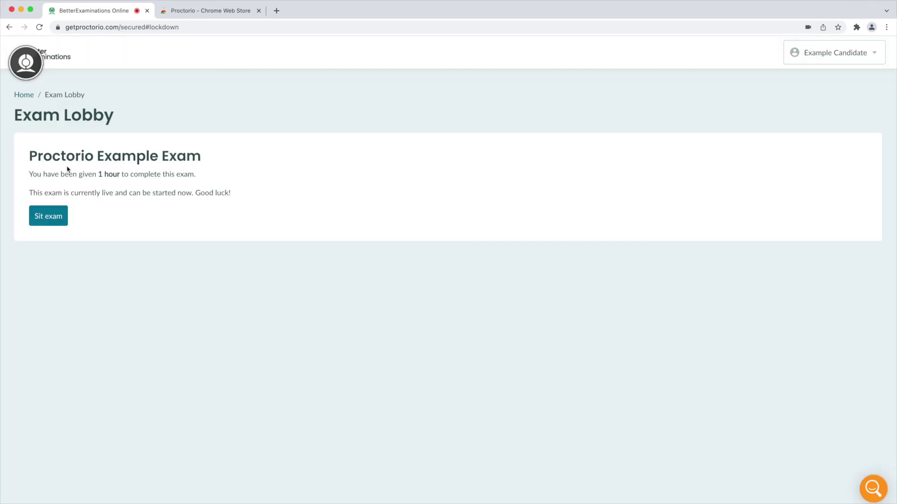
click(56, 219)
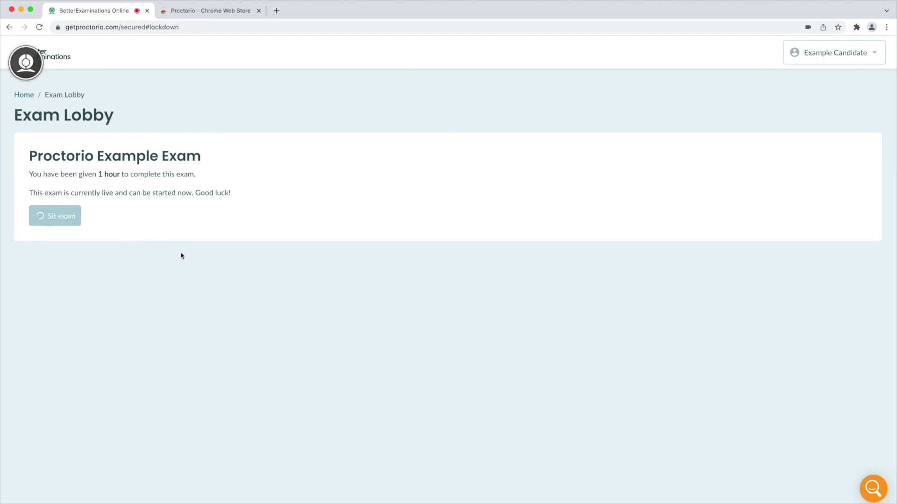